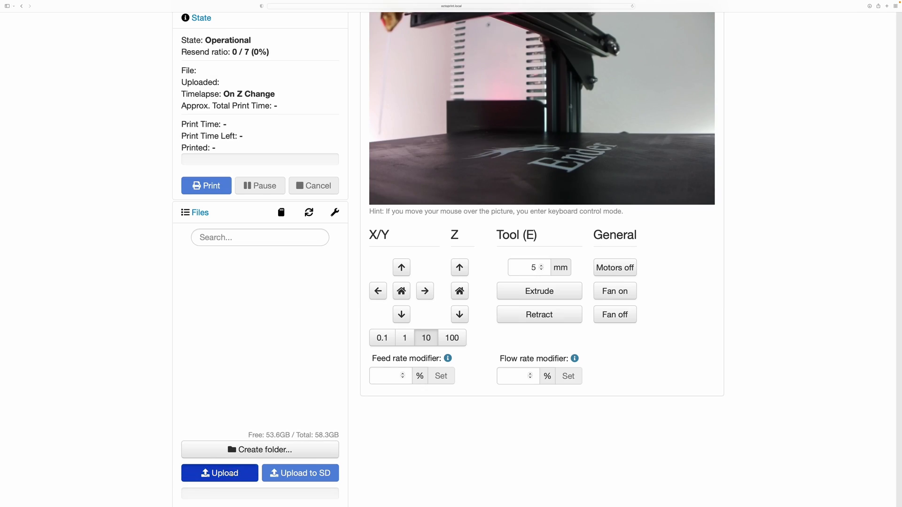
- Upload bolt_25x8.gcode to the OctoPrint file list through the file chooser
{"action": "left_click", "coordinate": [219, 473]}
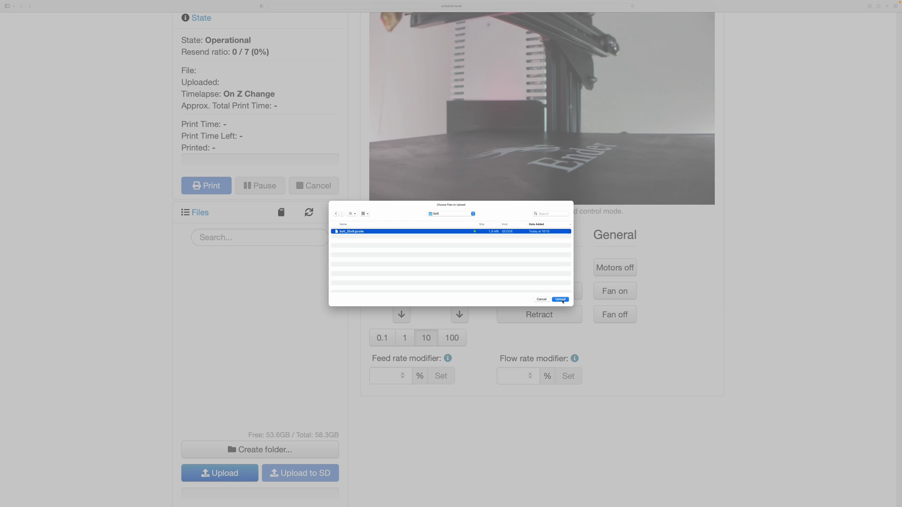
{"action": "left_click", "coordinate": [560, 300]}
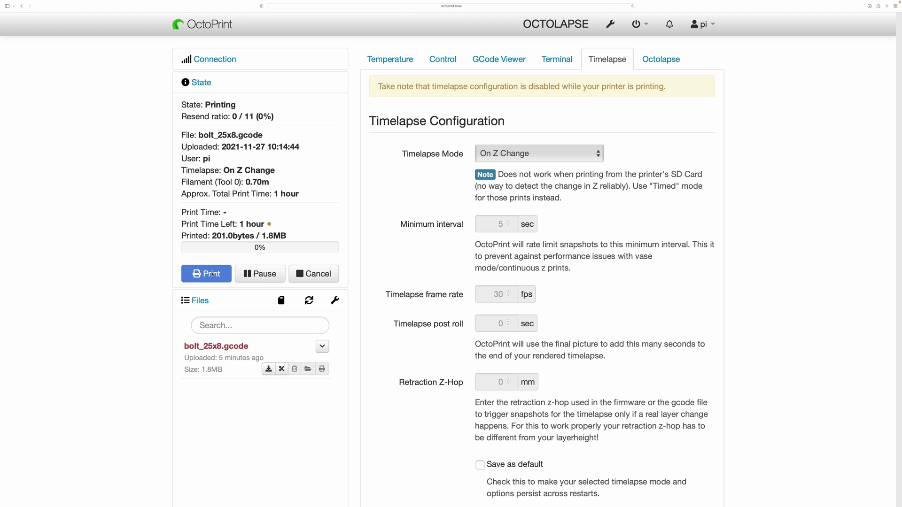